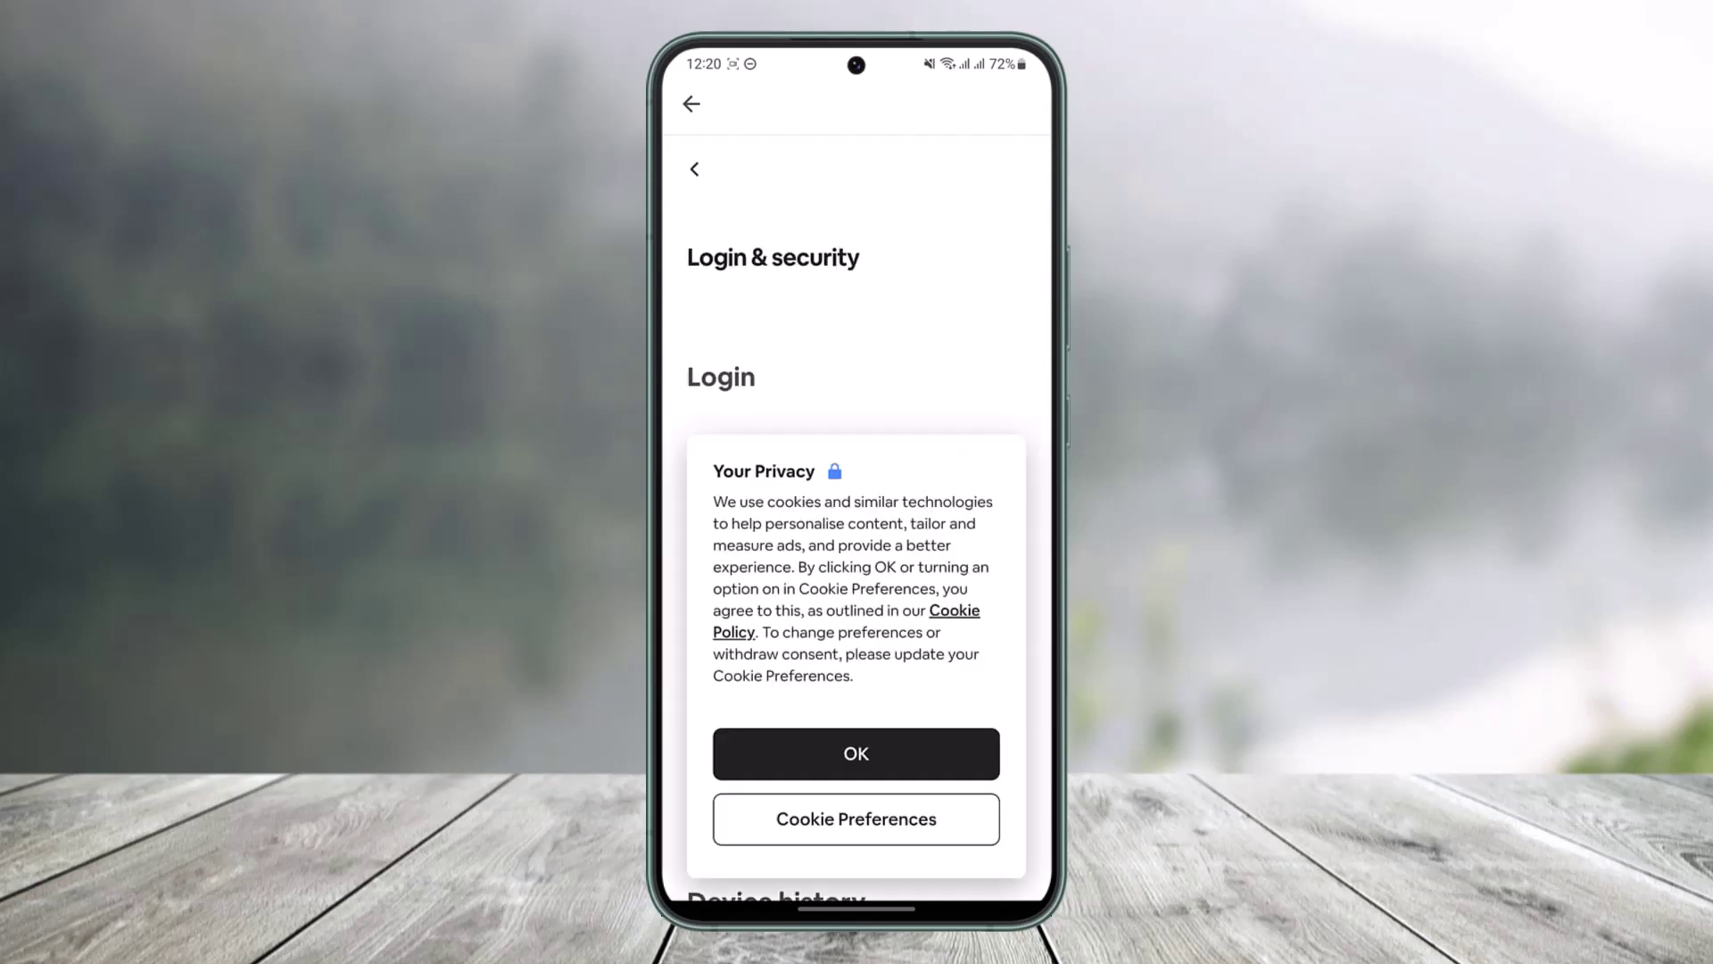
Accept the Your Privacy notice and expand the Password section's Update form.
left_click(855, 754)
scroll(857, 535, "down", 3)
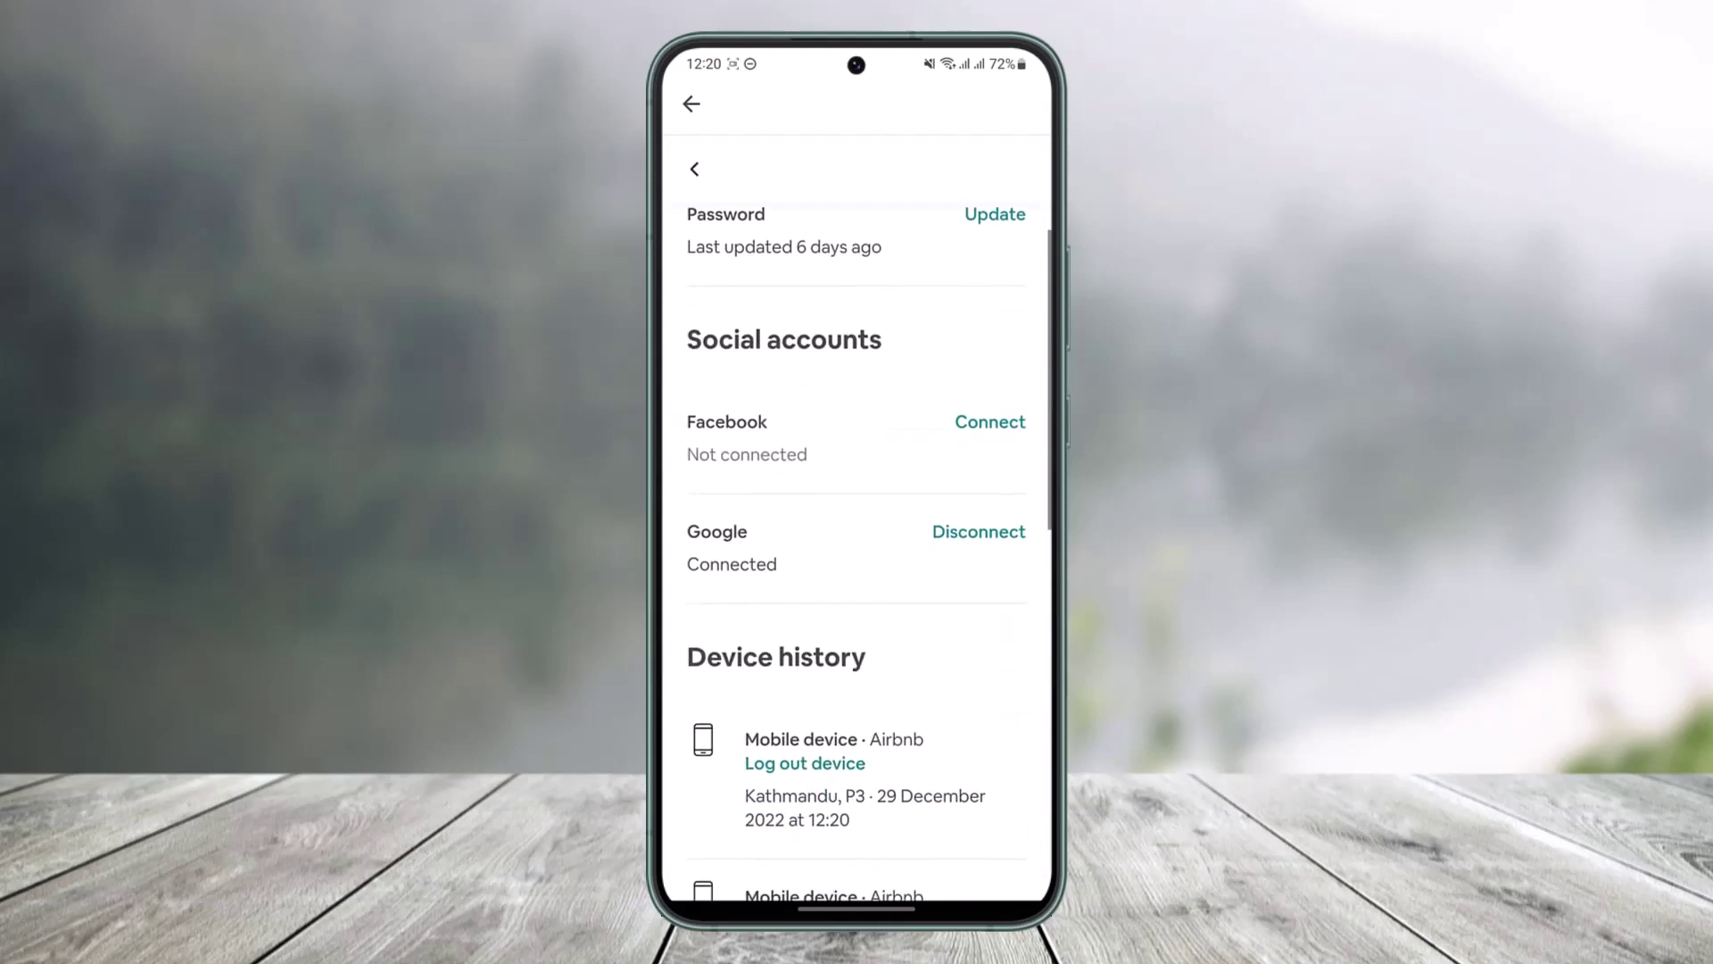
scroll(858, 535, "up", 3)
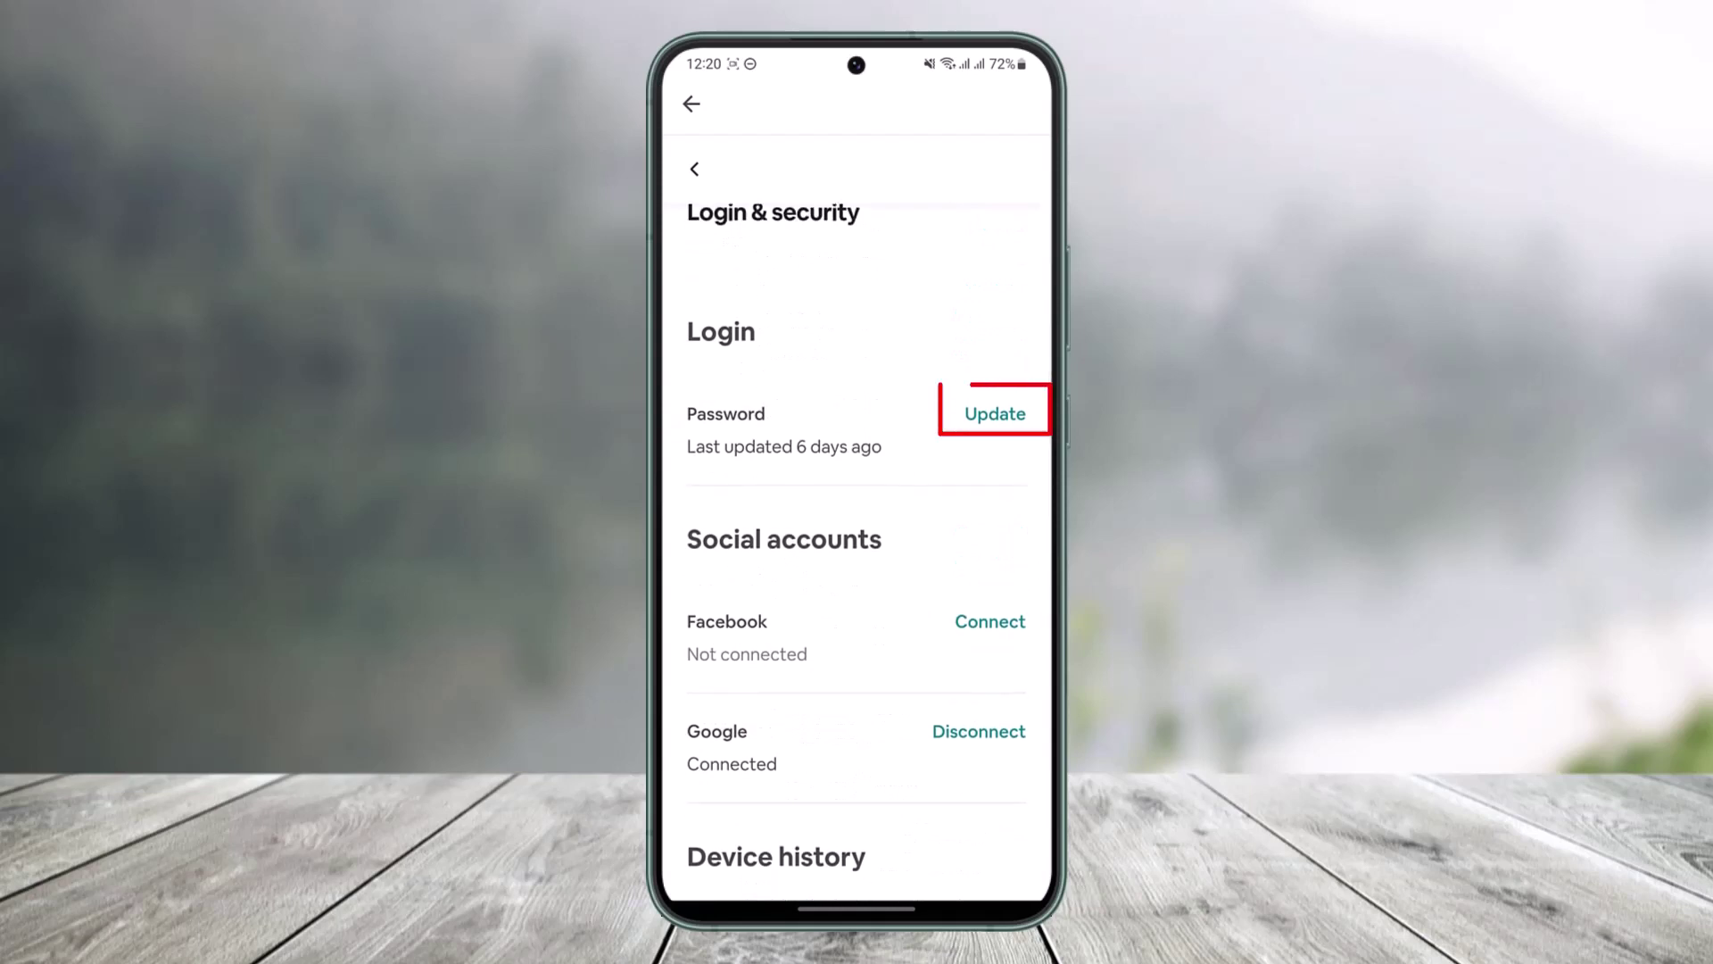
left_click(994, 414)
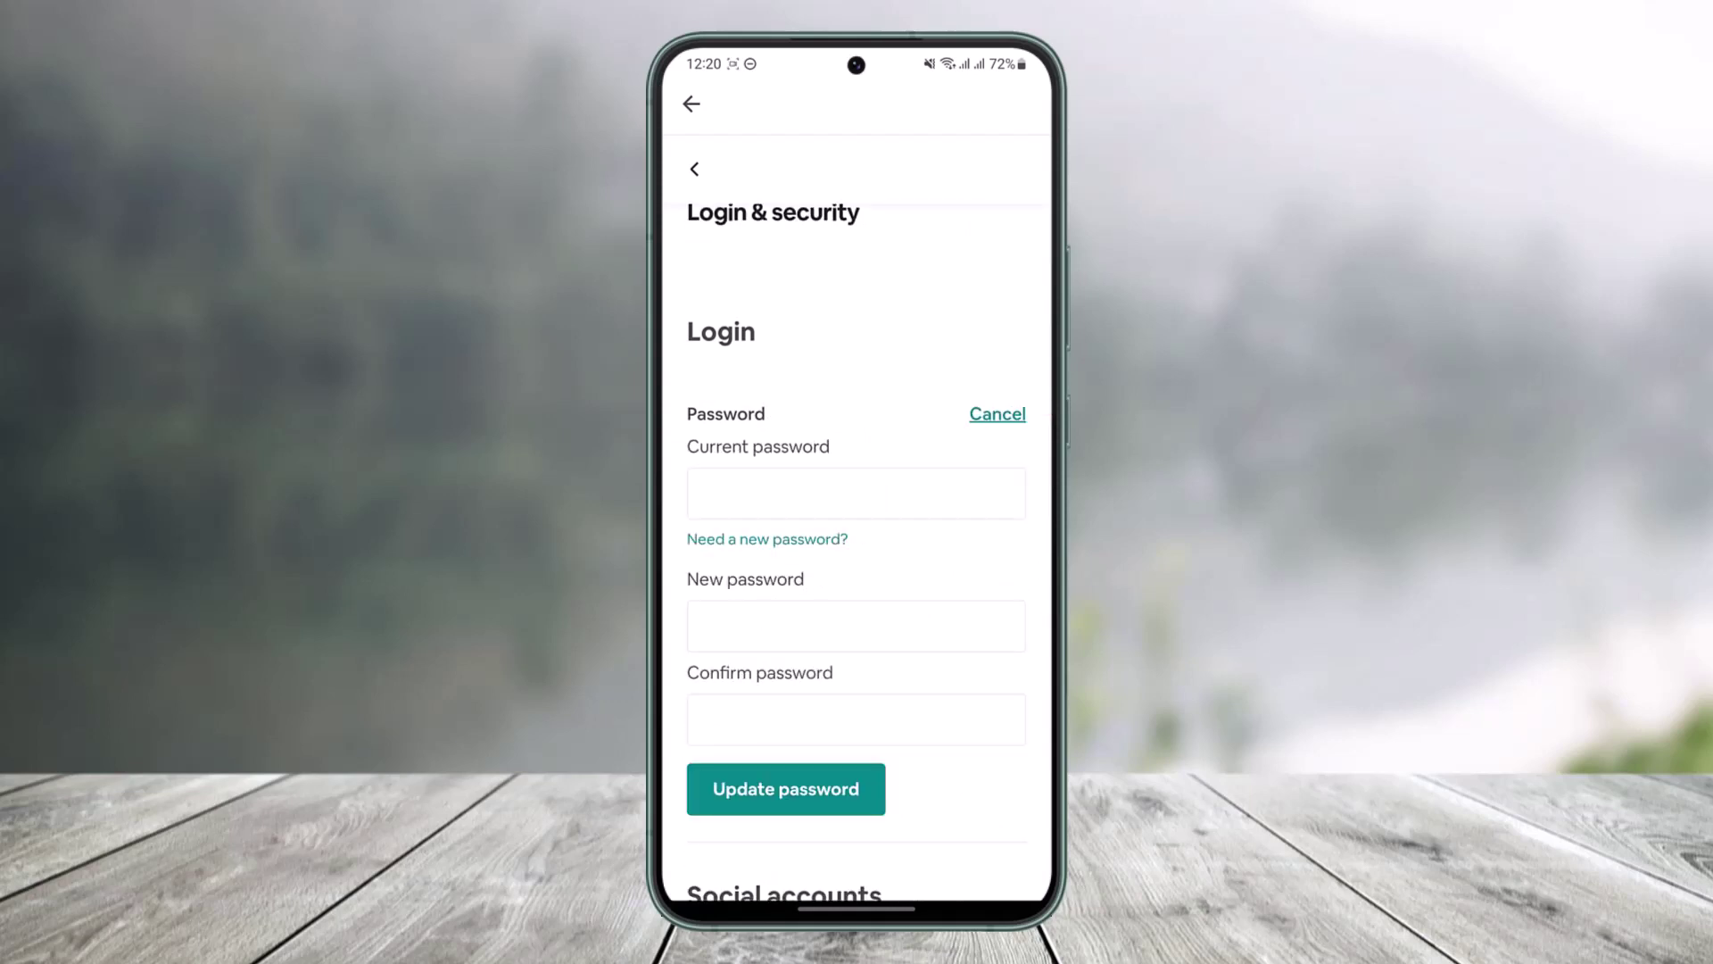
scroll(856, 536, "down", 2)
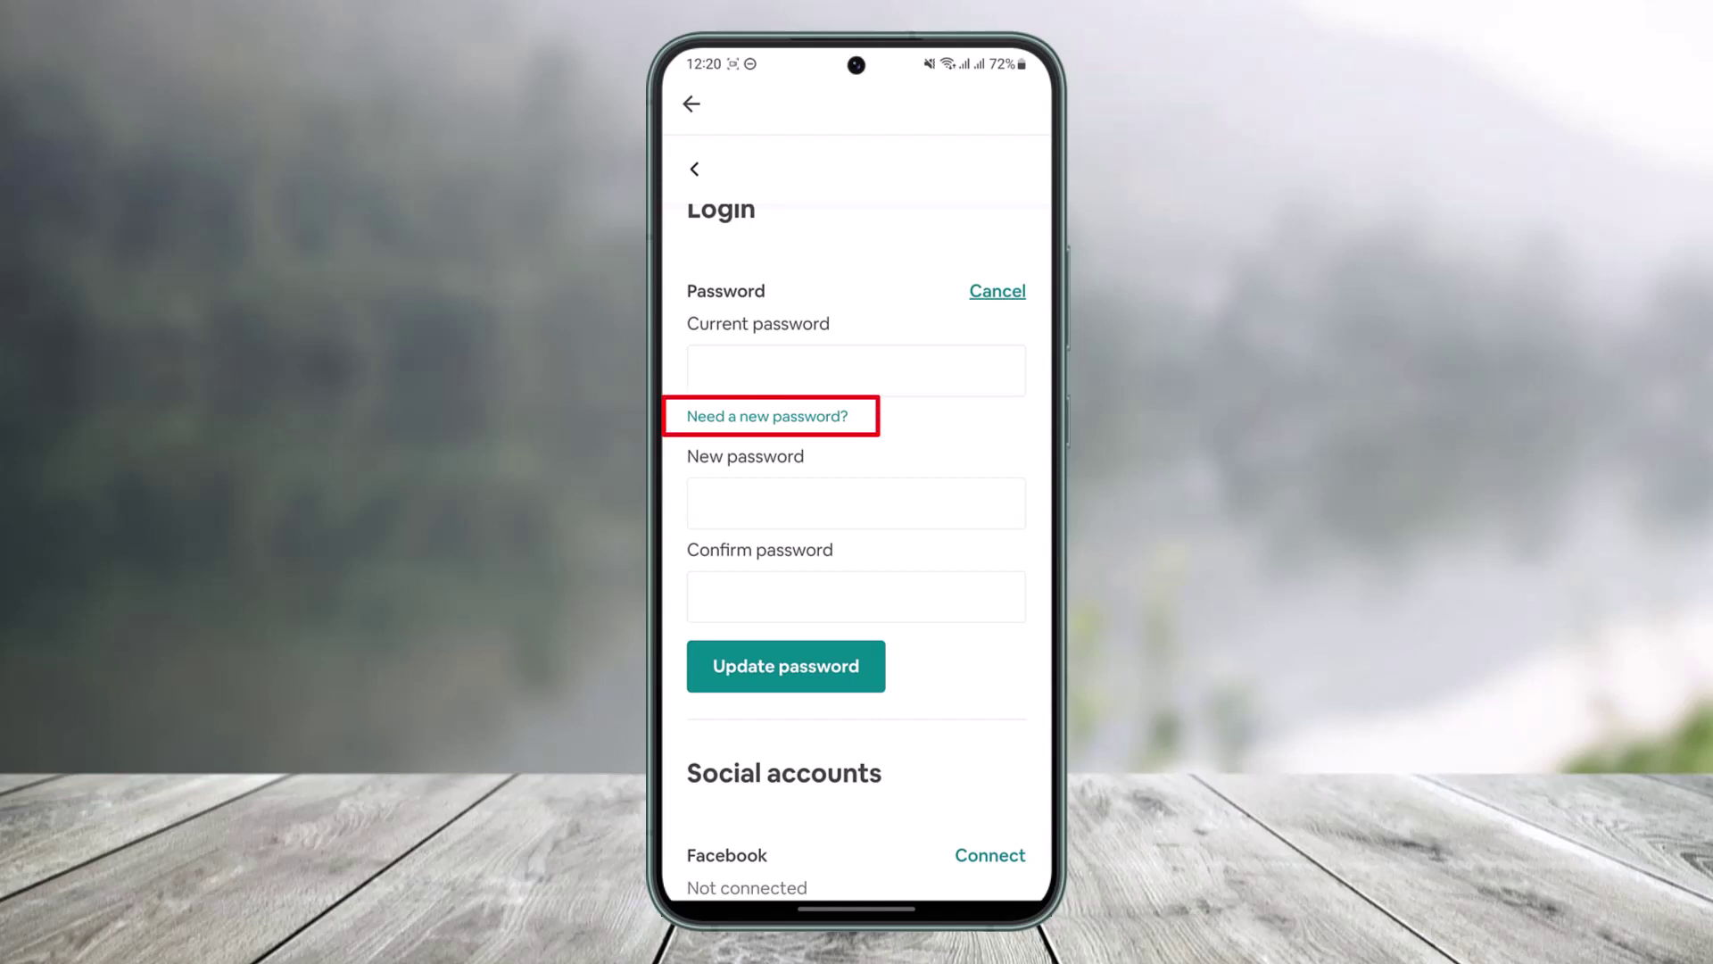
Request a password reset link using the suggested account email address.
left_click(767, 417)
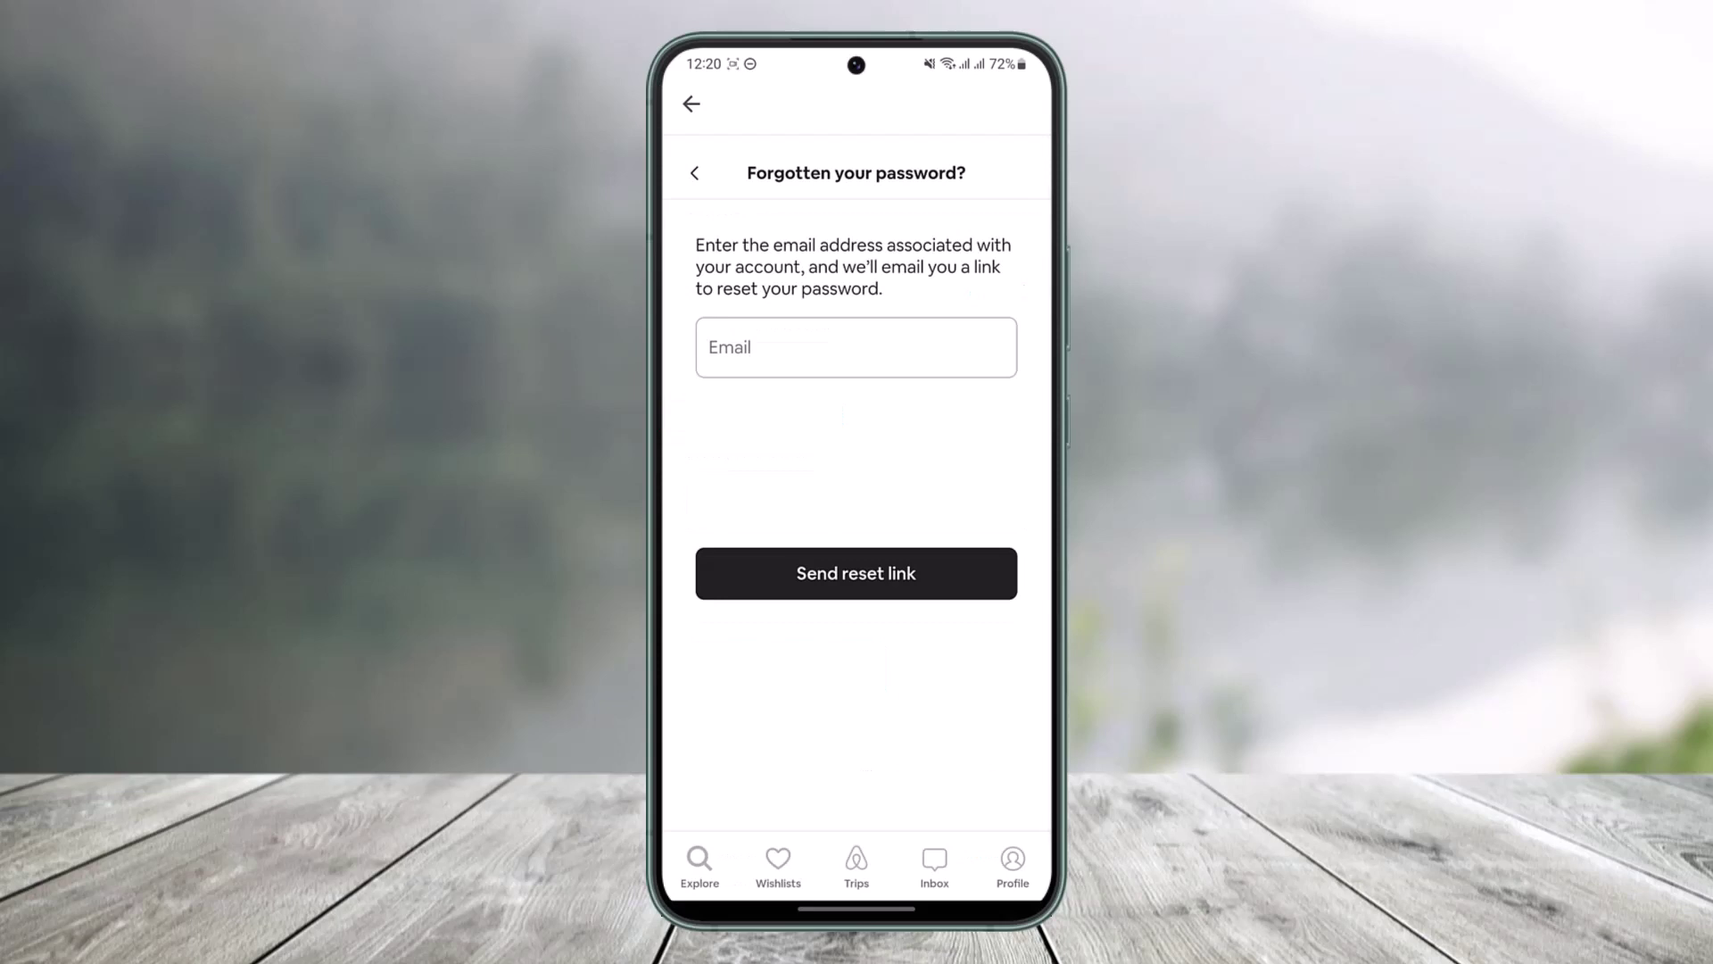
left_click(855, 347)
type("th")
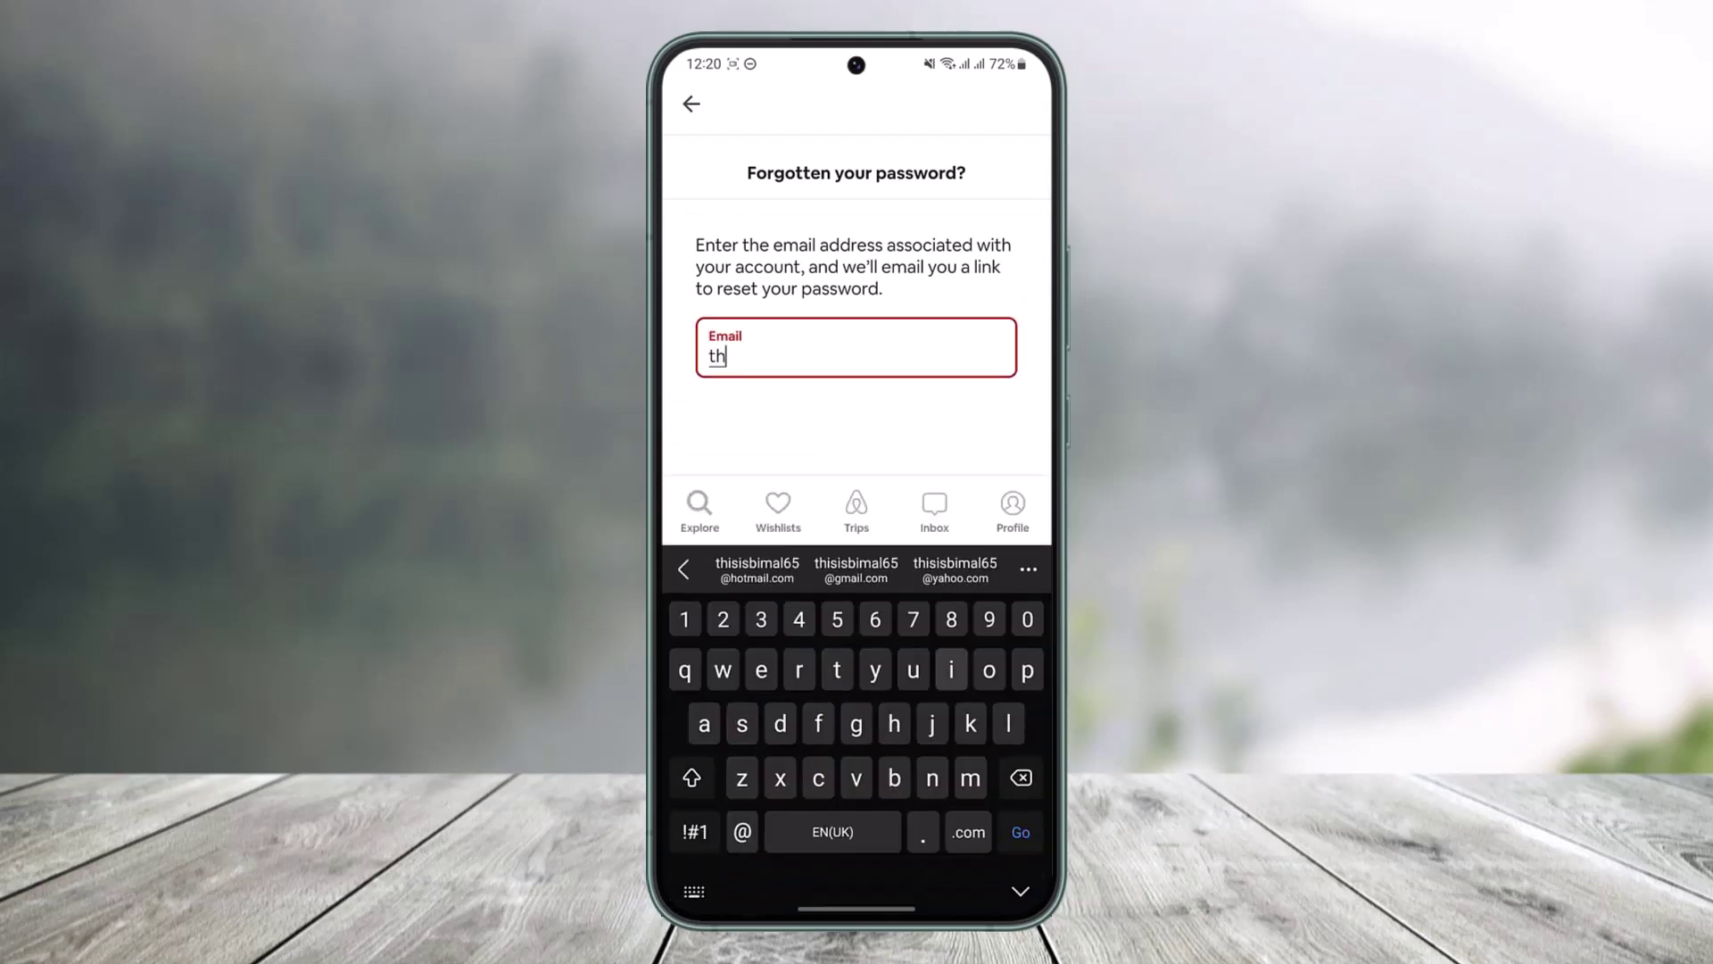
type("is")
left_click(855, 569)
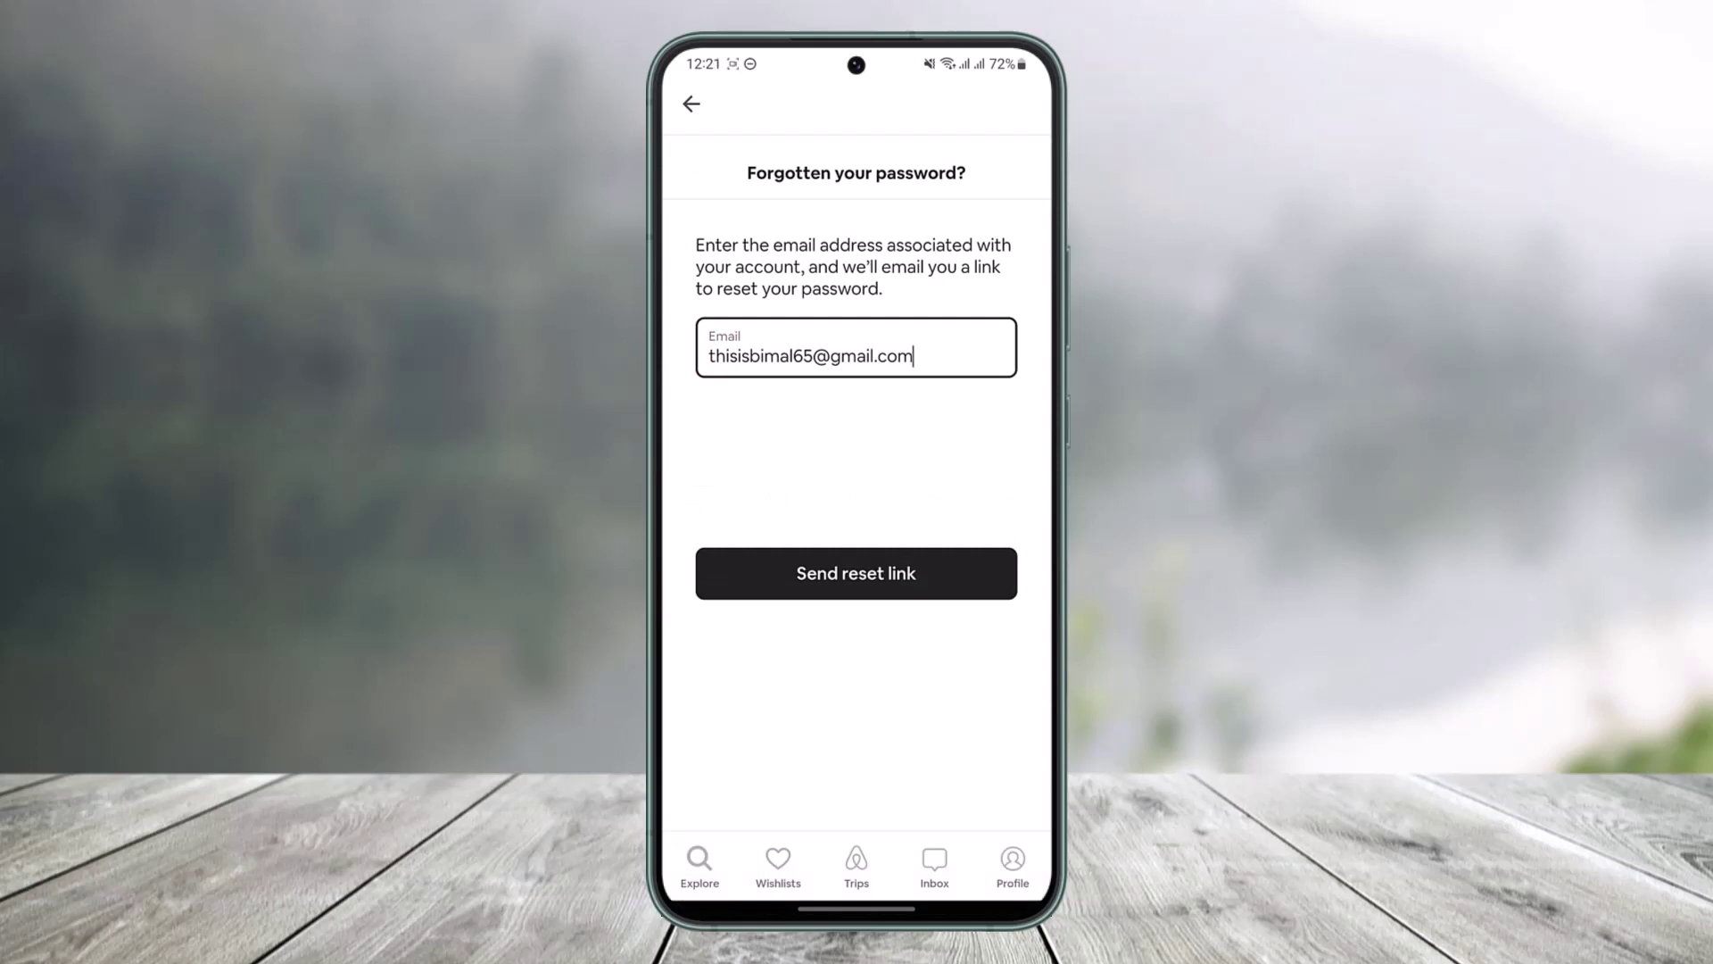
left_click(855, 574)
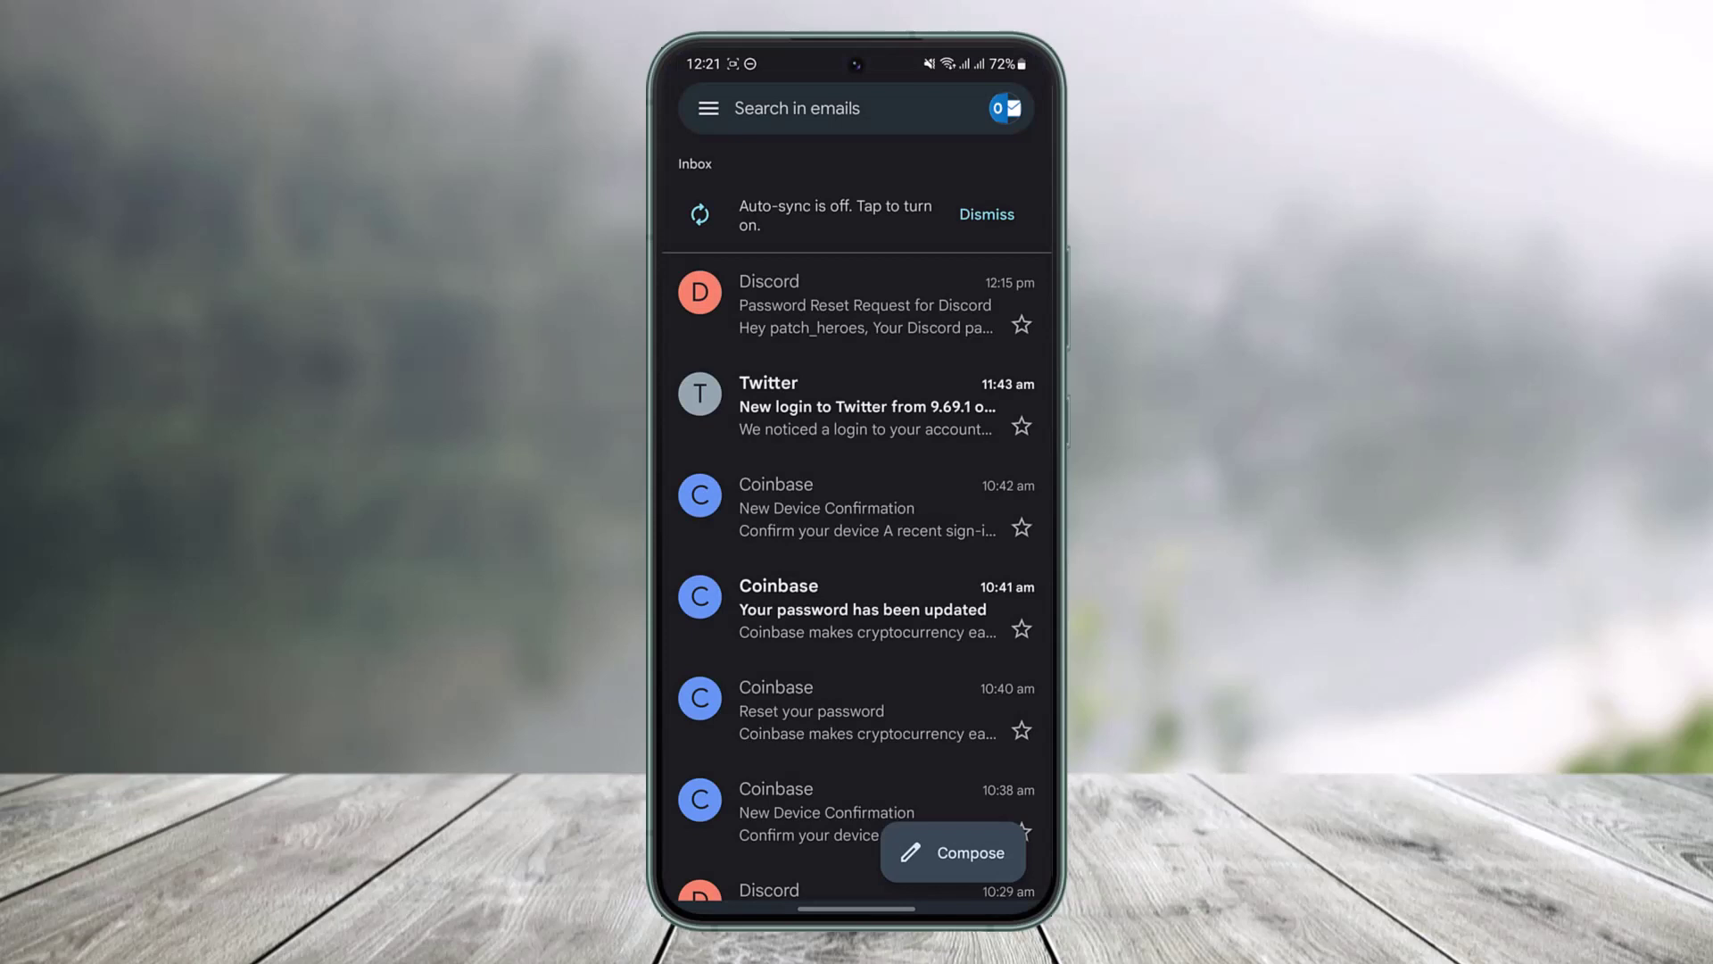
Switch Gmail to the receiving account and open Airbnb's 'Reset your password' email from Primary.
left_click(1007, 107)
left_click(831, 325)
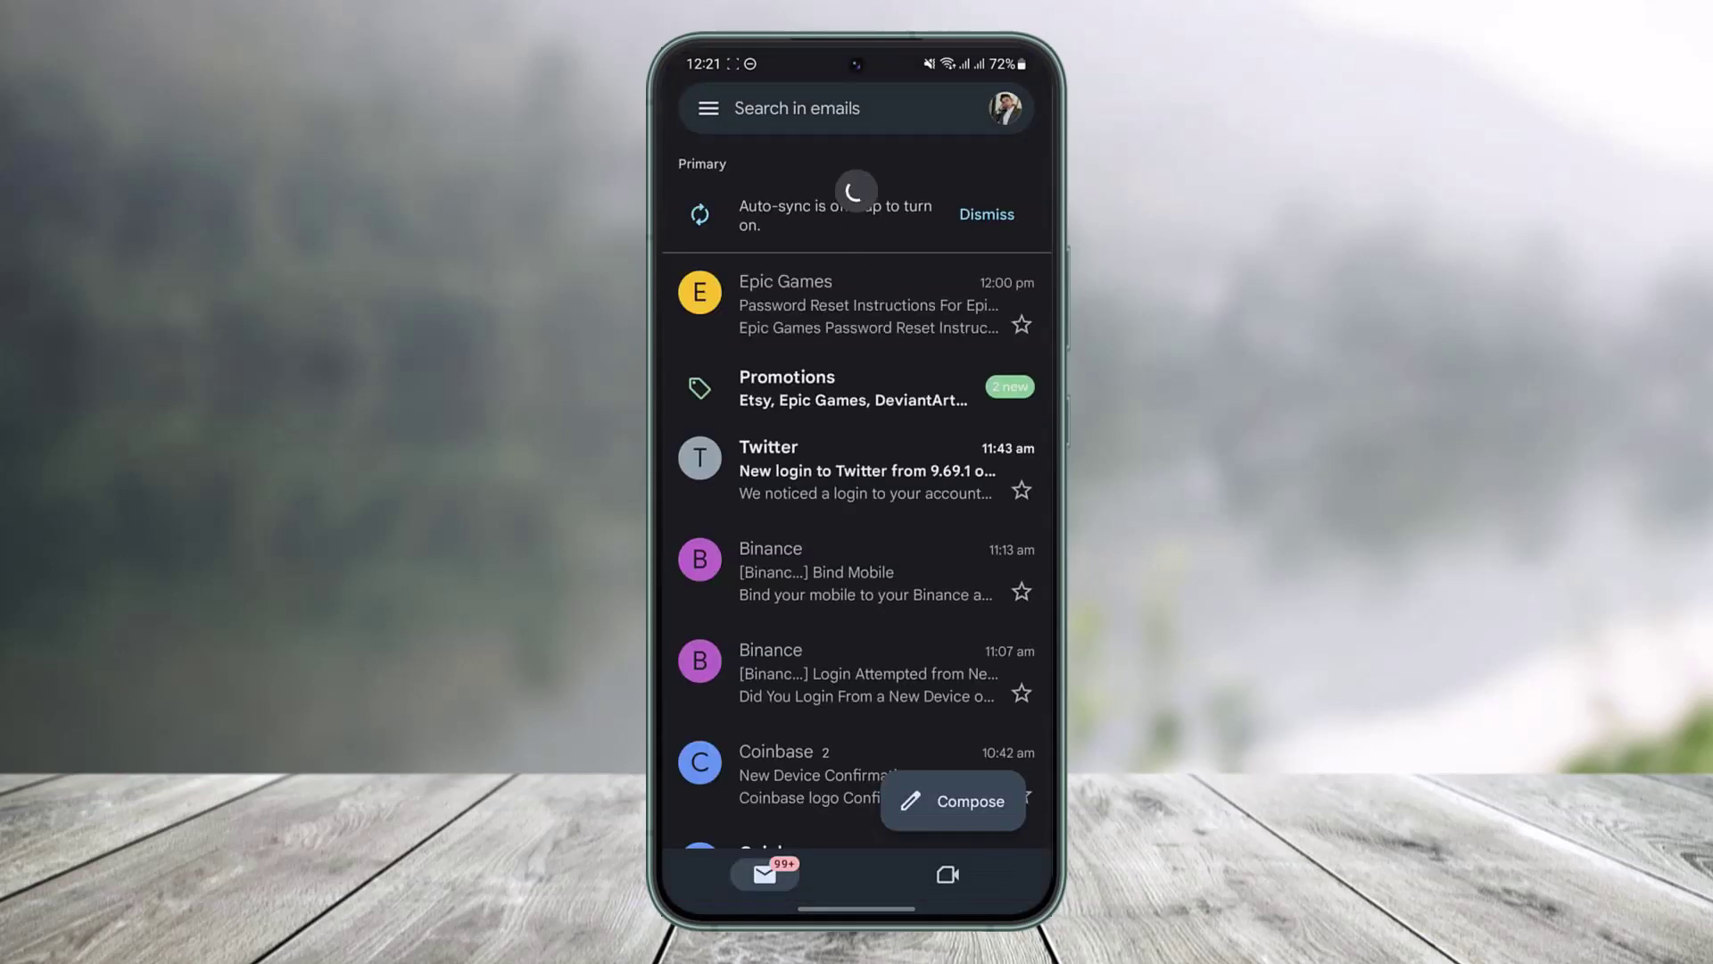
left_click(708, 107)
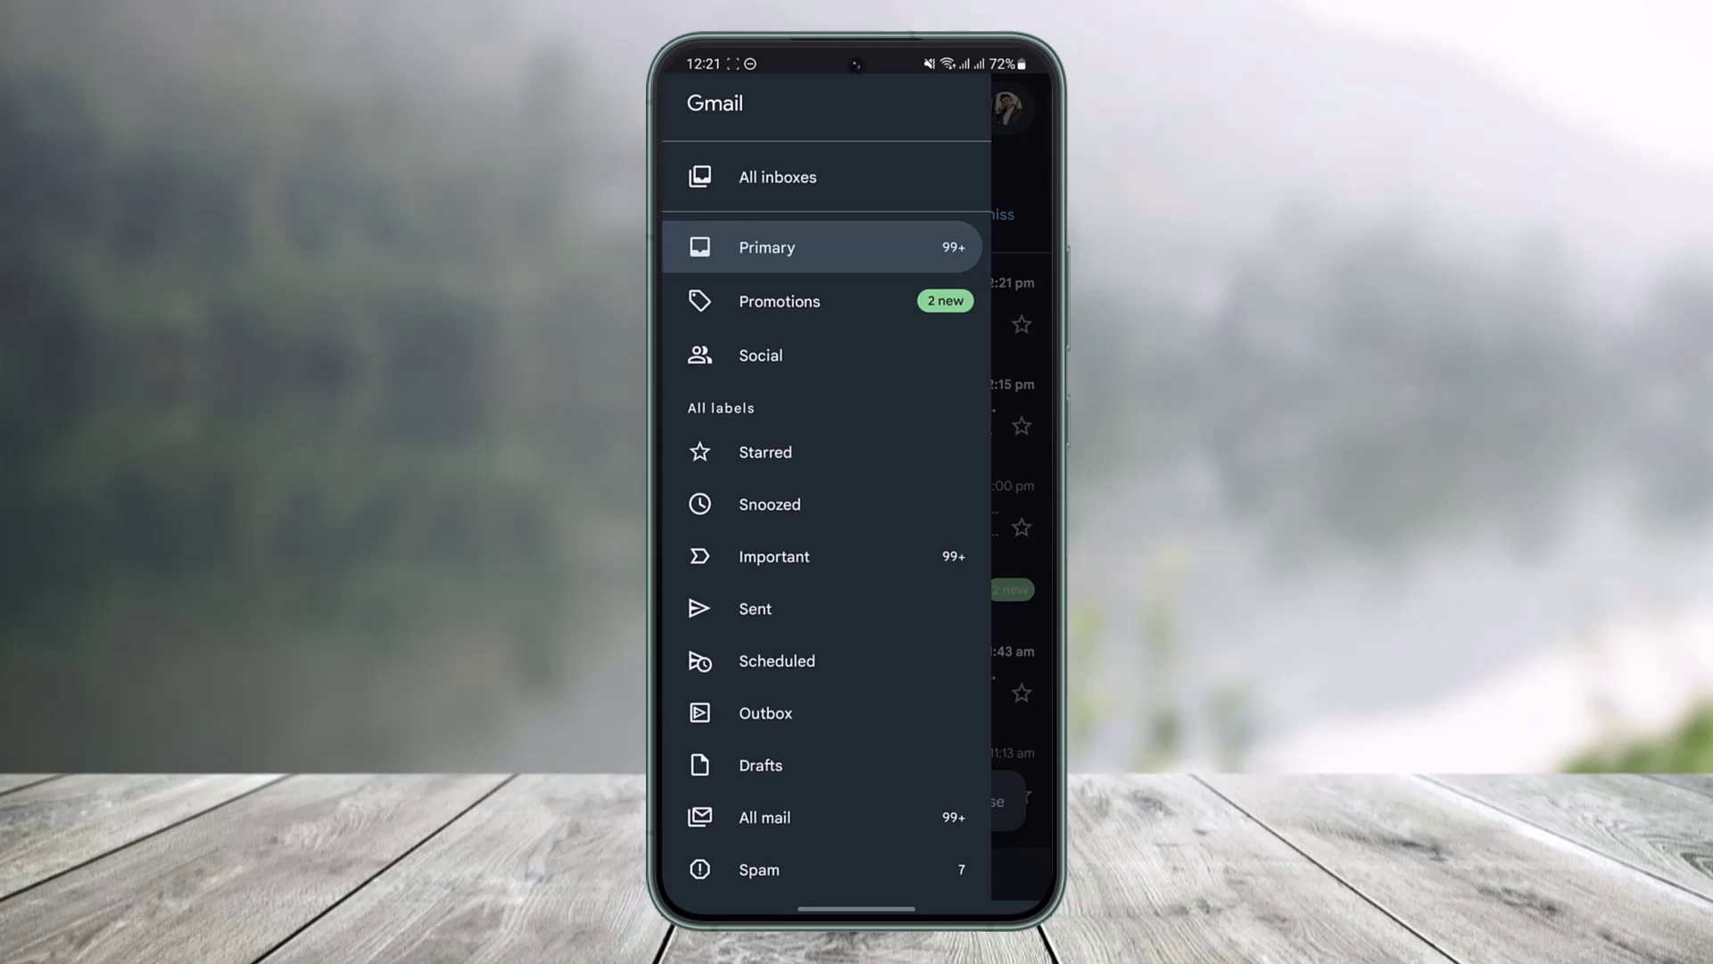
left_click(823, 246)
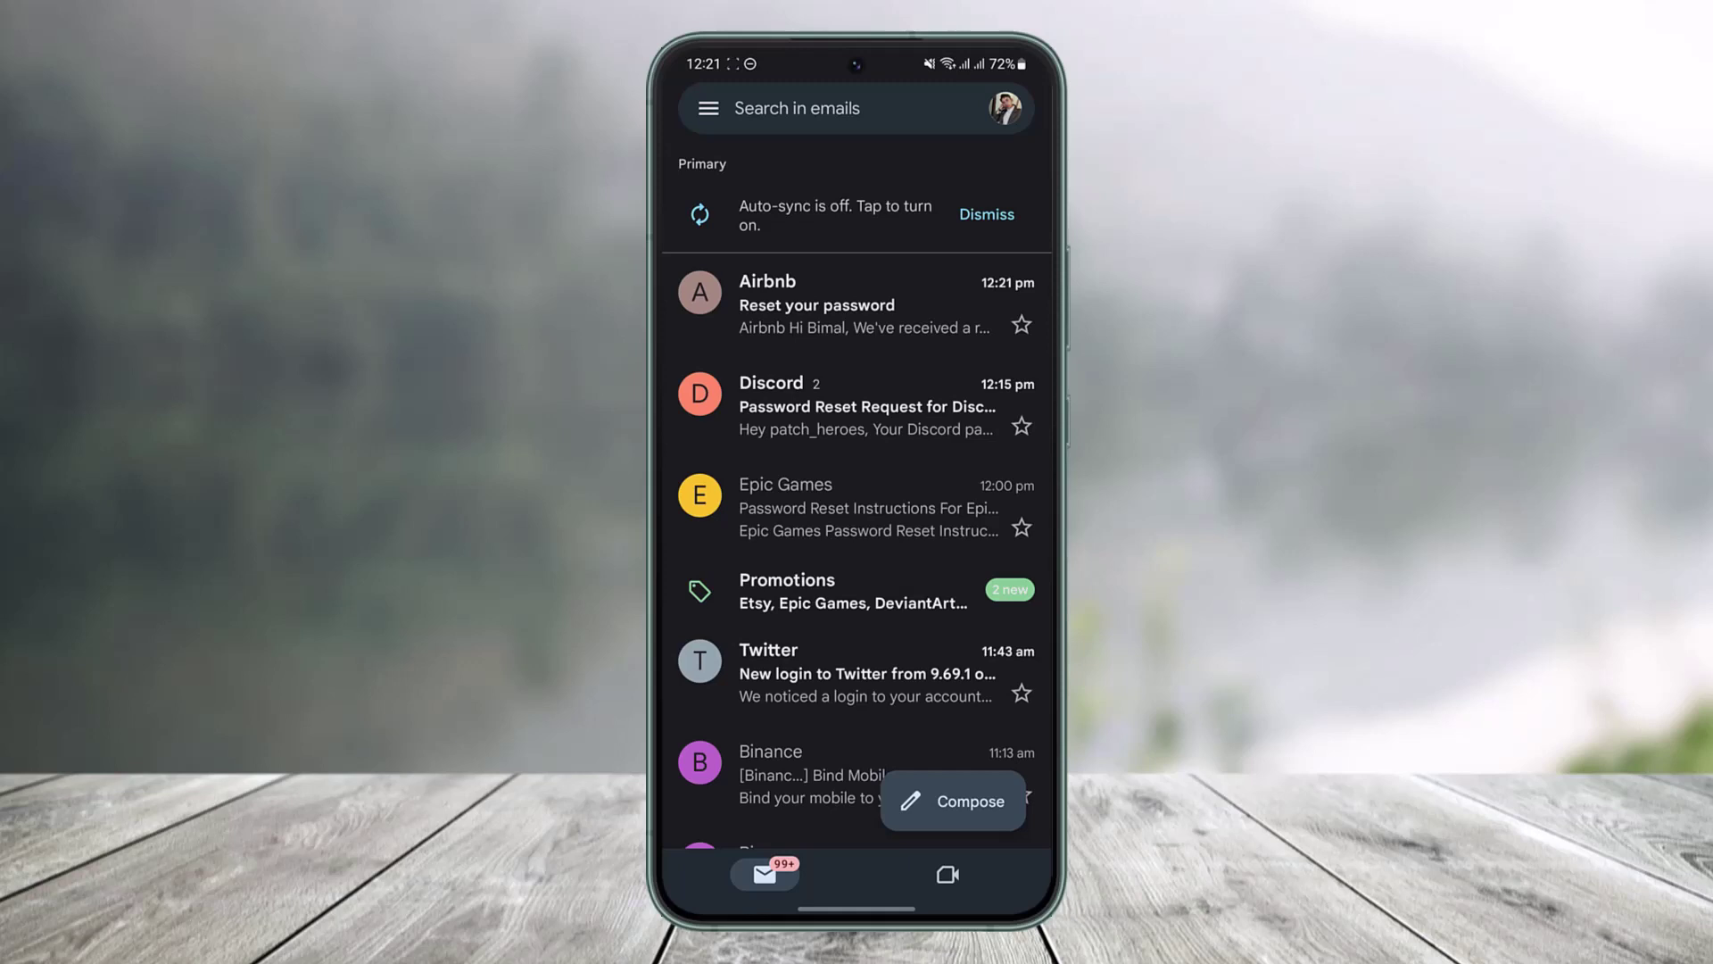
left_click(858, 304)
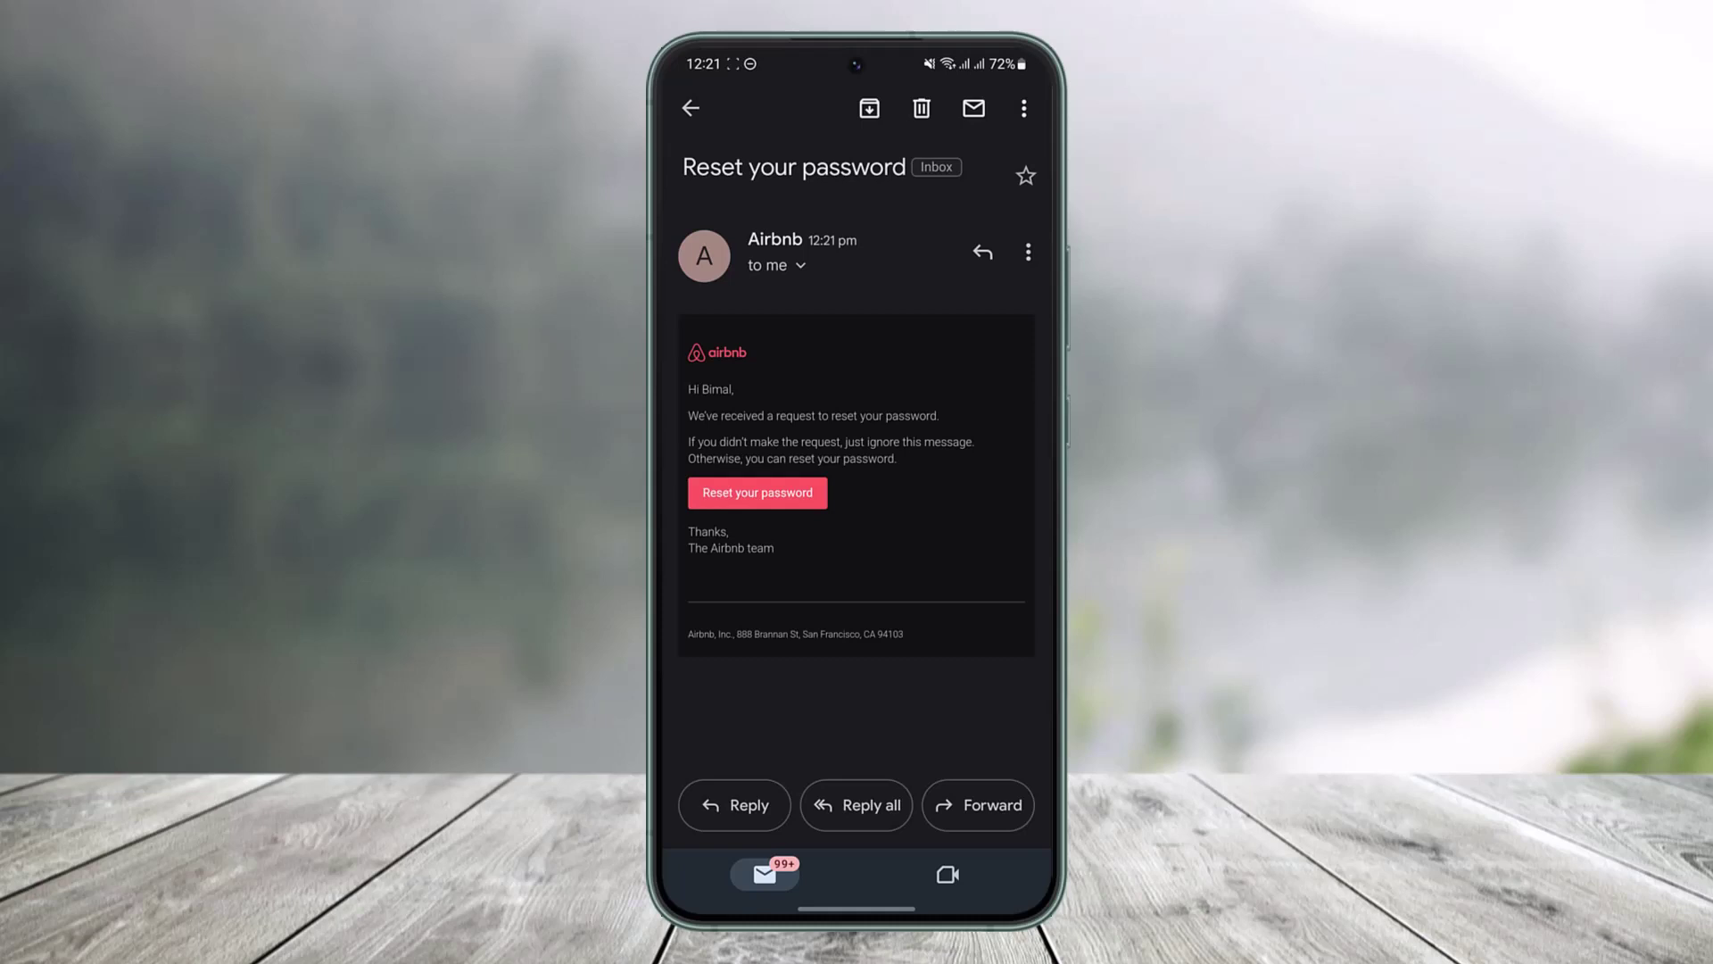
Follow the email's 'Reset your password' link to Airbnb's Update password page.
left_click(757, 492)
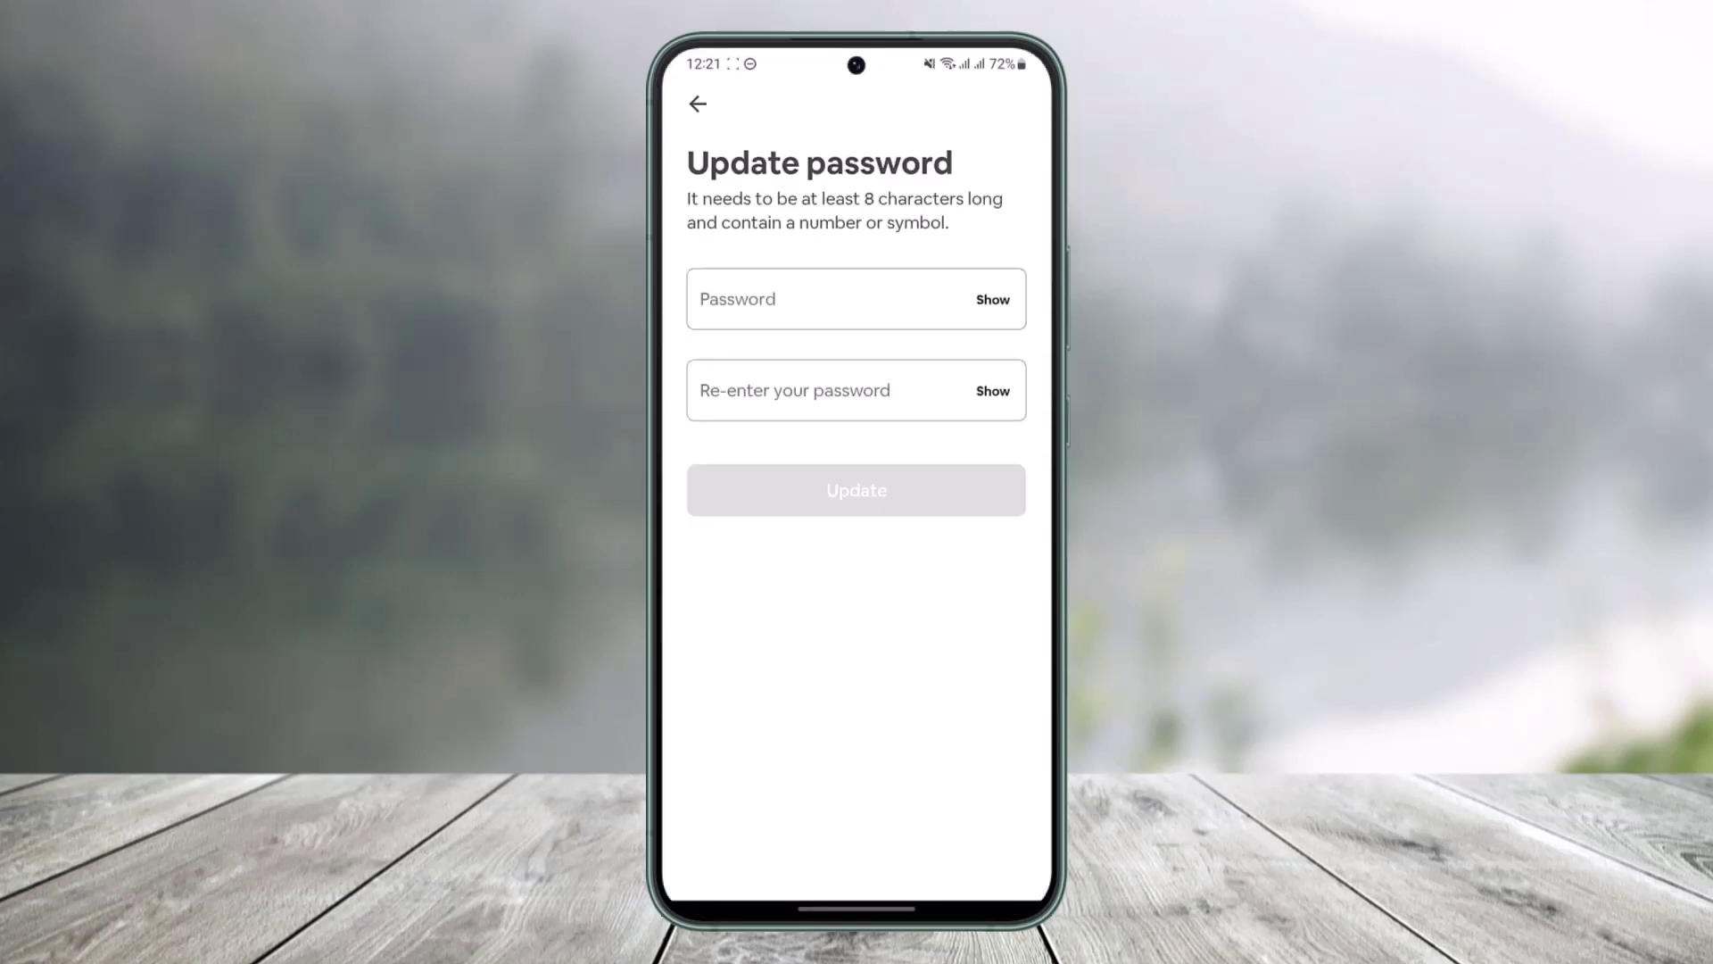